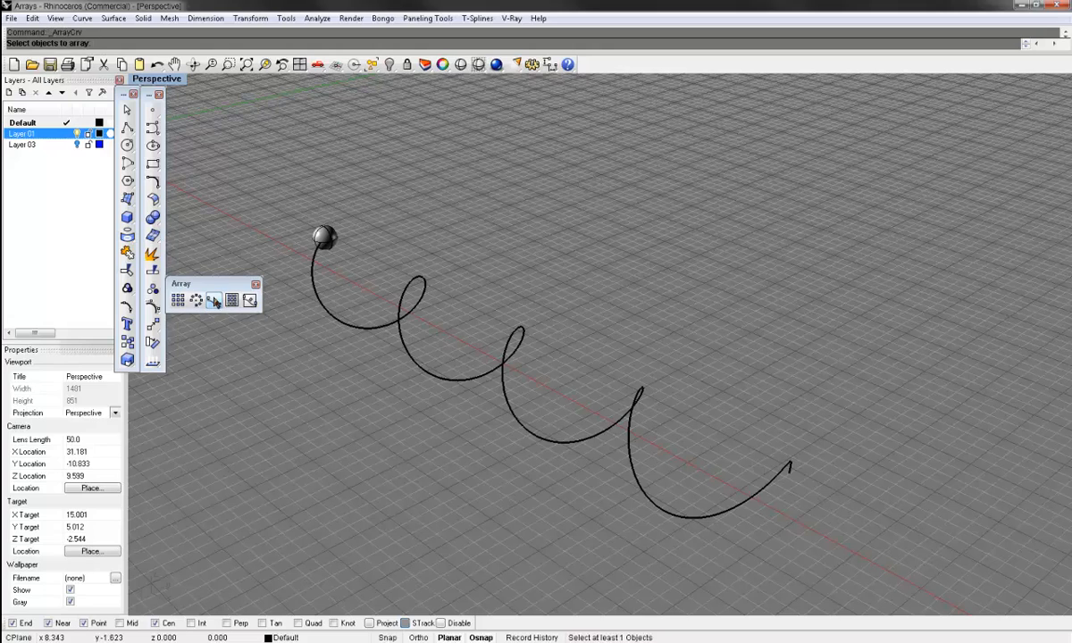
Try to array the sphere along the spiral curve as 25 items with no rotation
click(326, 237)
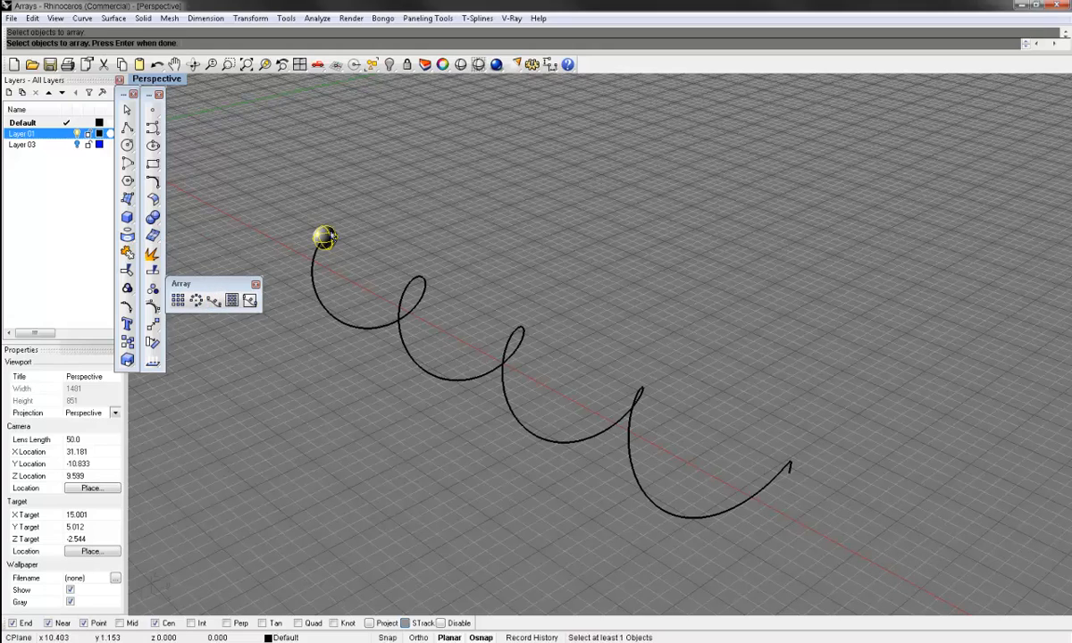
key(Return)
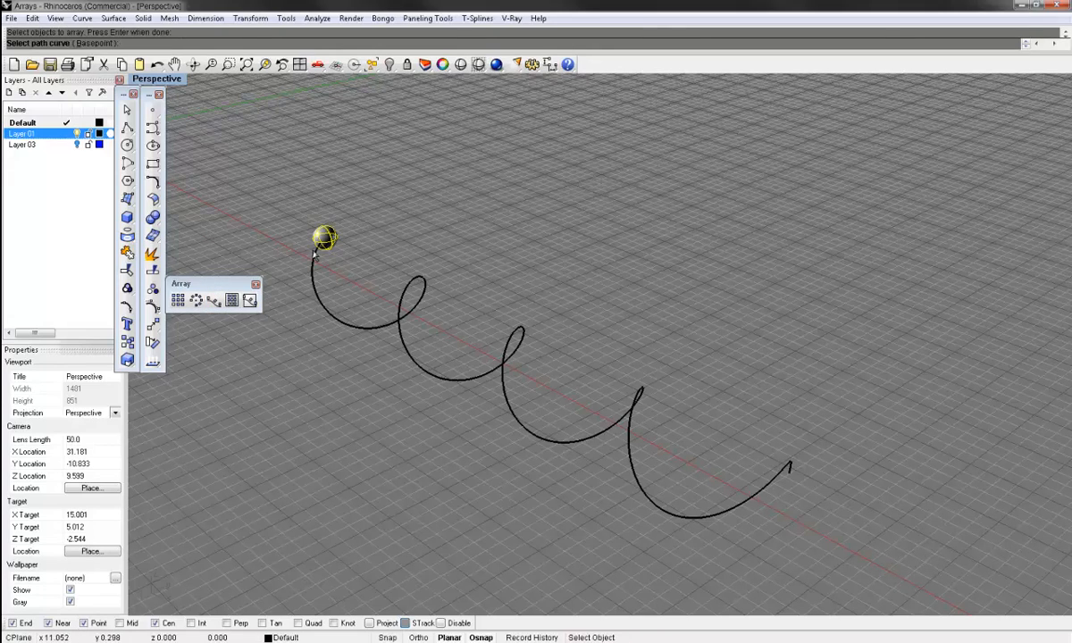
click(312, 259)
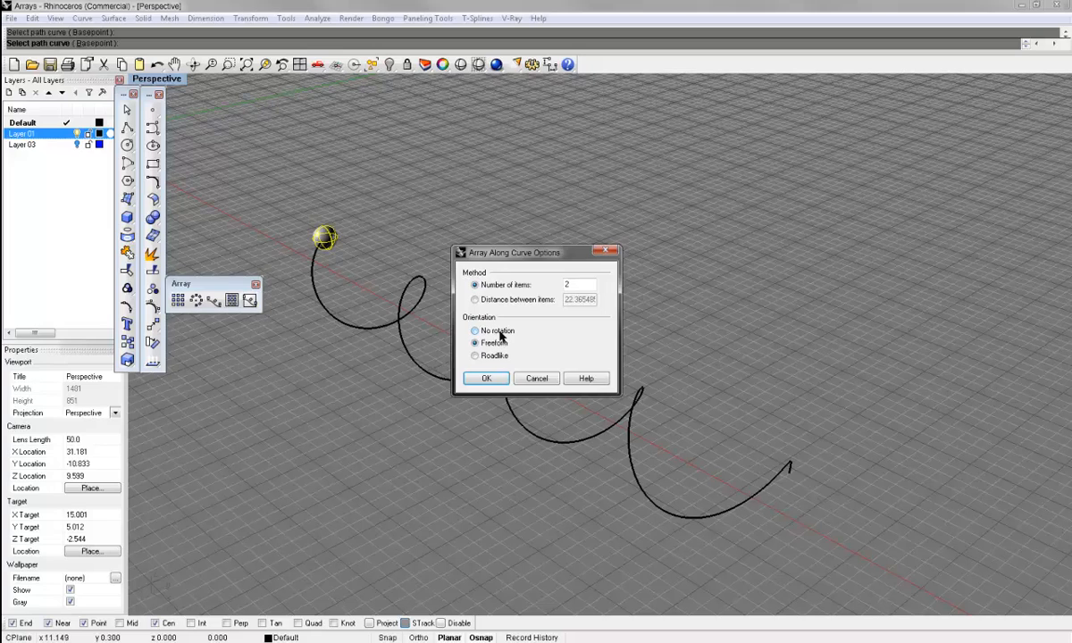
click(476, 332)
double_click(567, 284)
text(525)
key(Return)
right_drag(715, 308, 613, 285)
right_drag(518, 317, 551, 372)
key(ctrl+z)
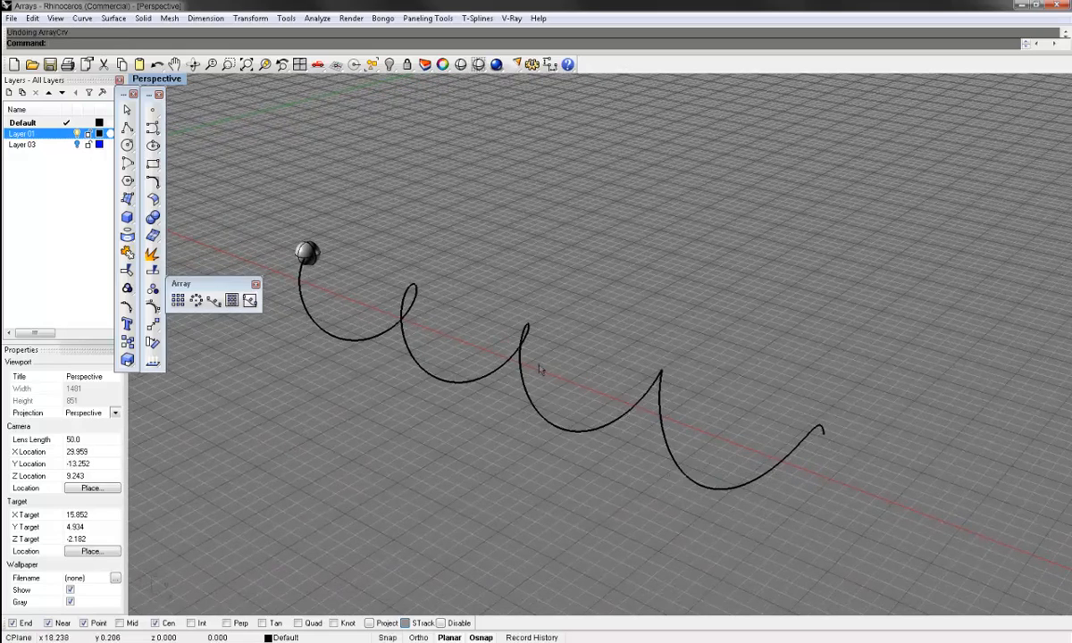
Array the sphere along the spiral curve with a distance of 4 between items and no rotation
right_click(315, 265)
click(315, 265)
right_click(323, 343)
click(302, 271)
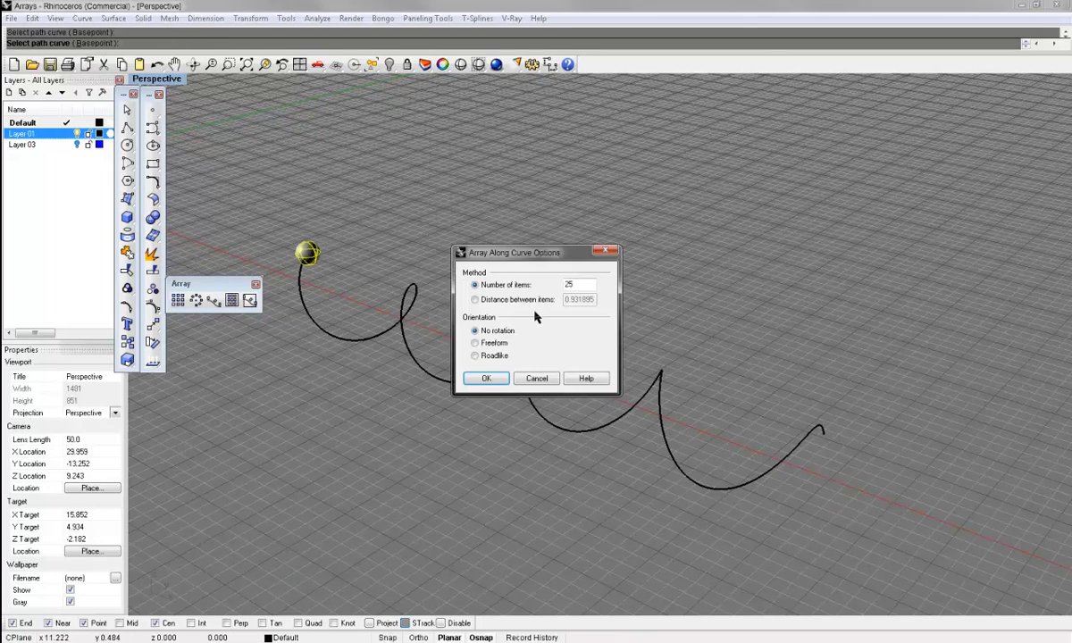
click(498, 299)
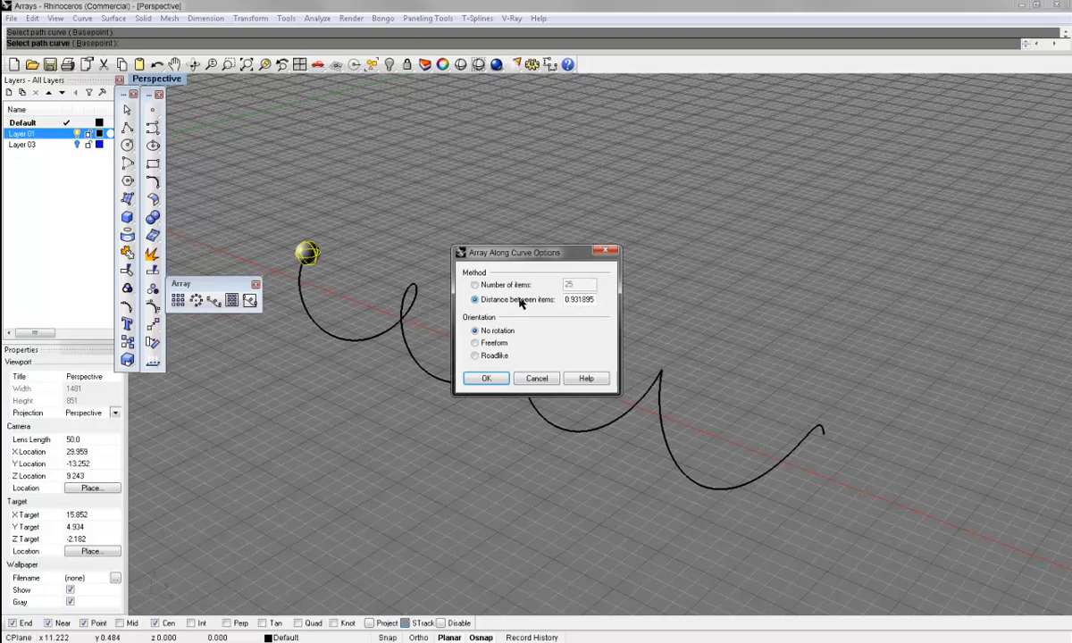
double_click(594, 299)
text(4)
key(Return)
right_drag(617, 321, 645, 309)
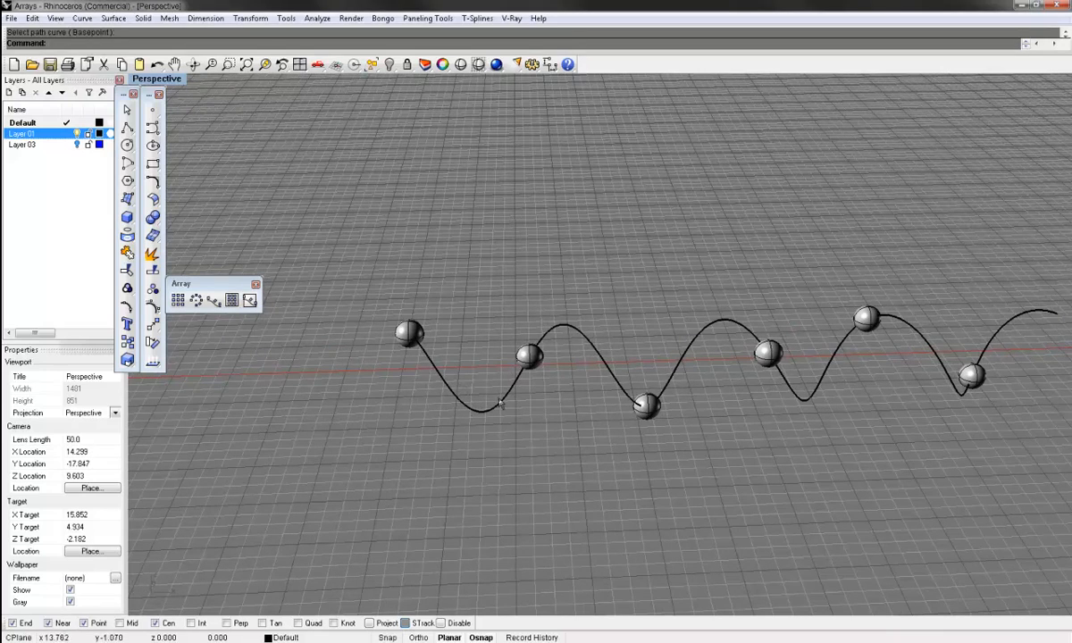
shift+right_drag(511, 323, 714, 404)
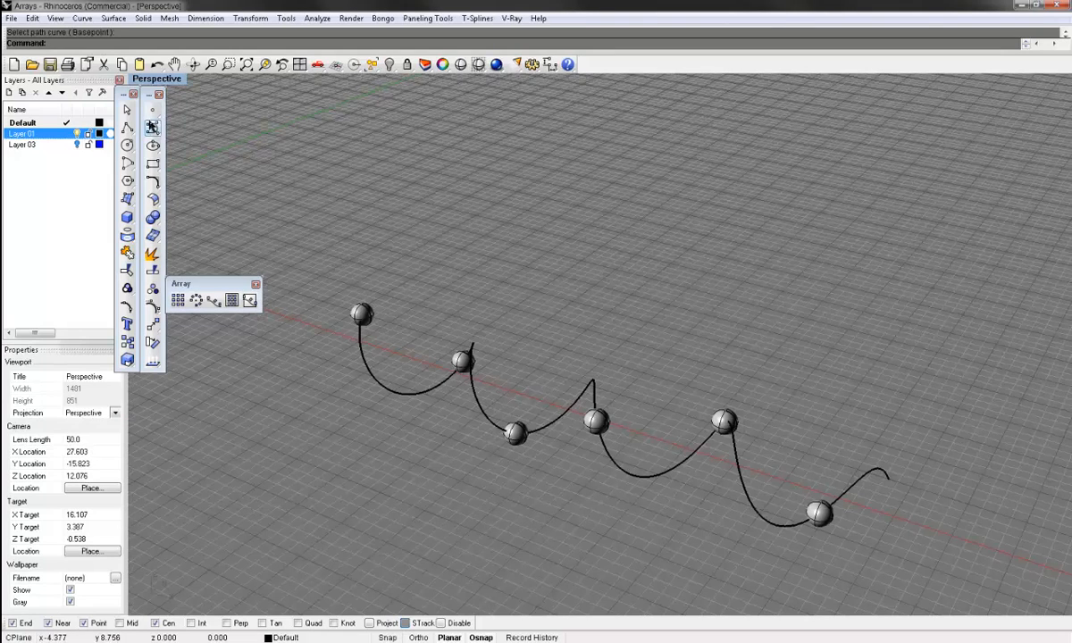
Draw a freeform wavy curve behind the spiral and copy the spiral's first sphere to the new curve's start
click(152, 127)
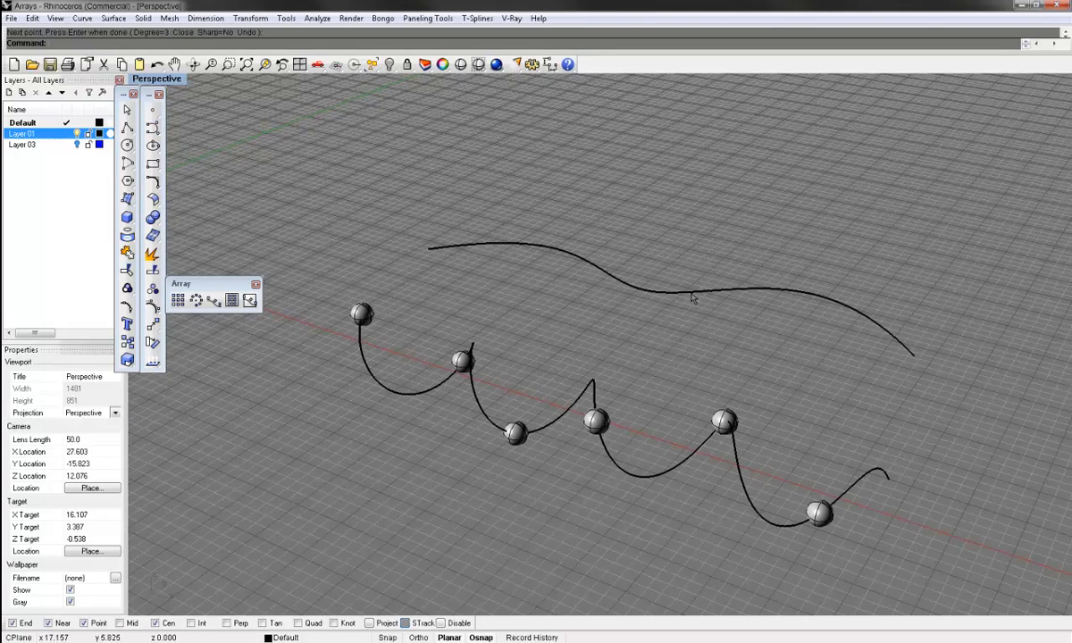
click(605, 280)
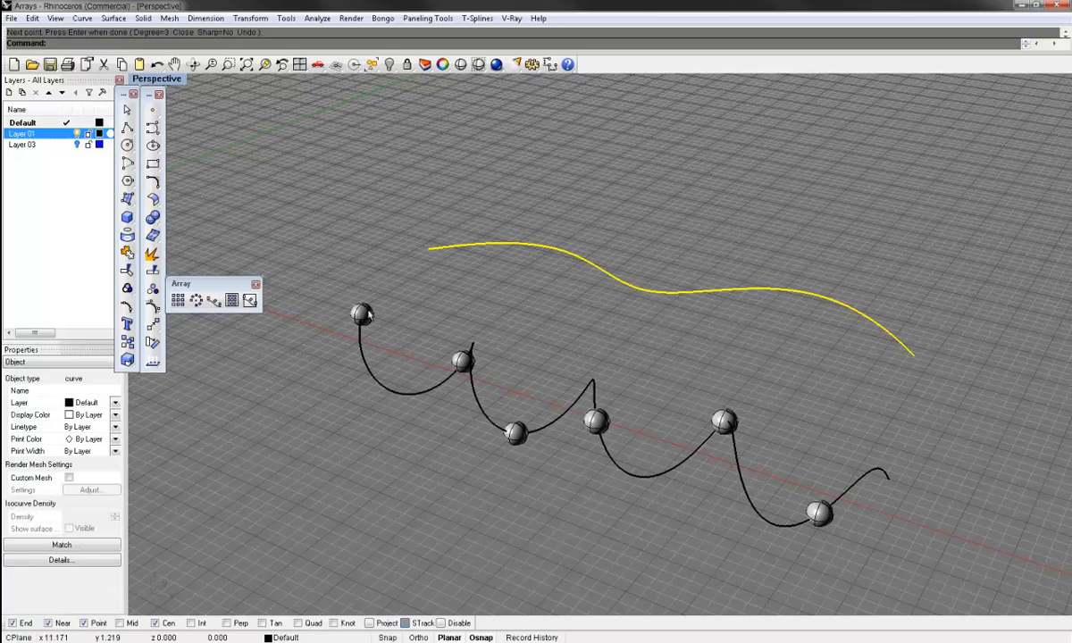
click(367, 315)
alt+drag(368, 313, 429, 248)
click(536, 228)
mouse_move(558, 239)
right_down()
mouse_move(610, 237)
mouse_move(557, 244)
right_up()
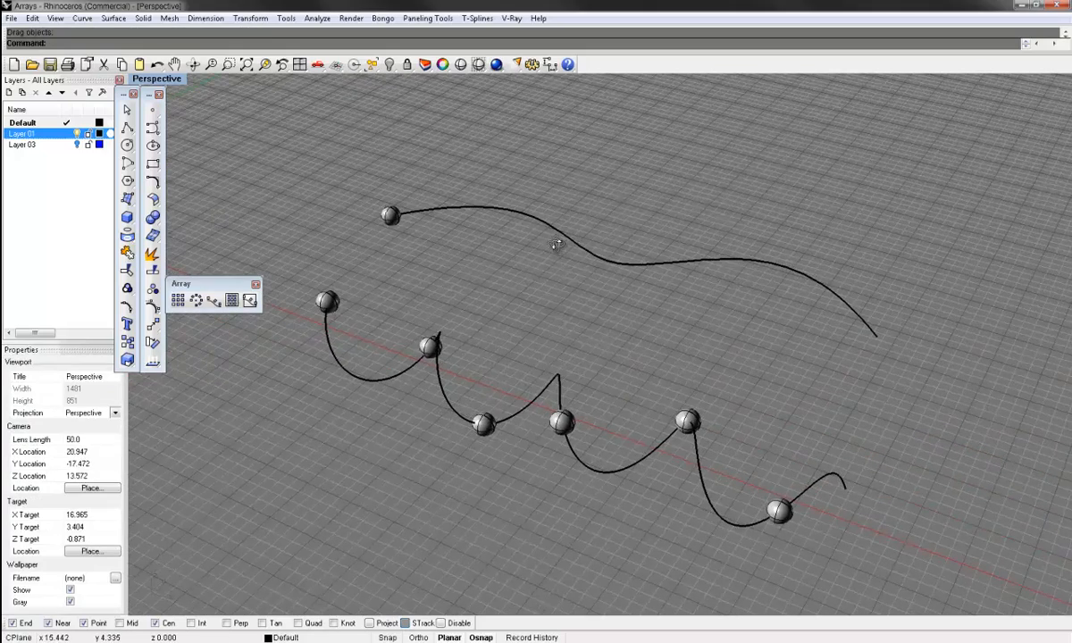
Array the copied sphere along the wavy curve with 15 items
click(213, 300)
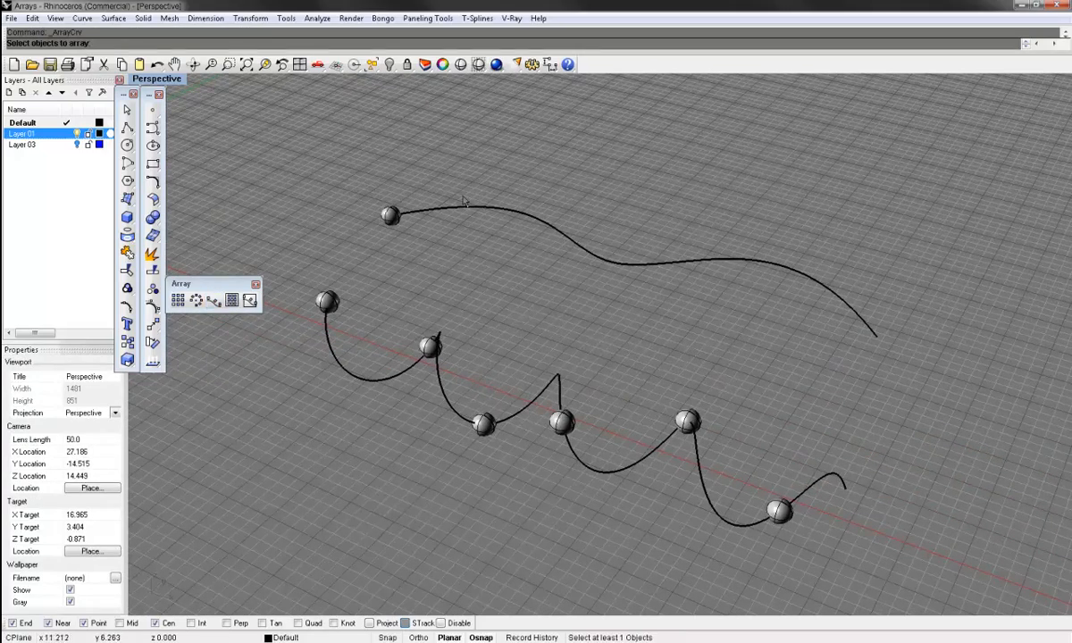
click(390, 216)
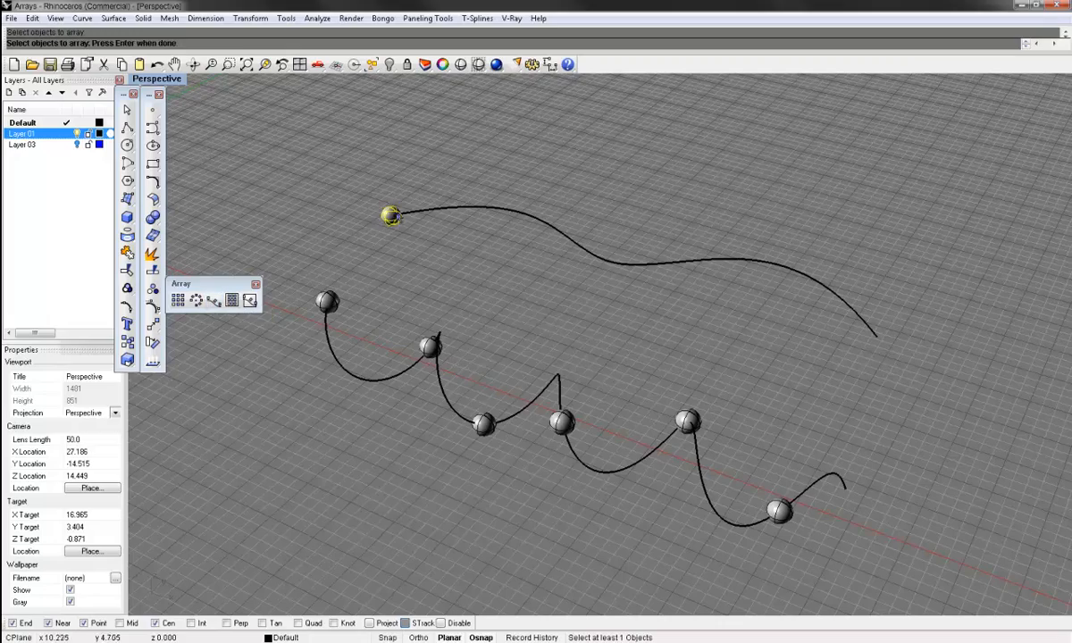
key(Return)
click(404, 214)
text(15)
key(Return)
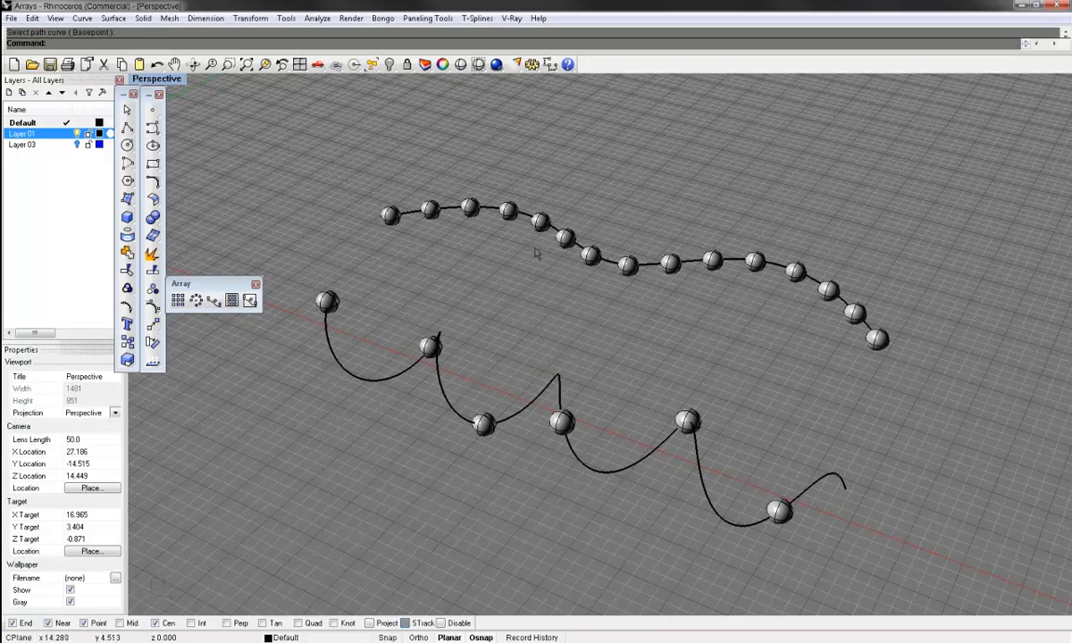
right_drag(907, 249, 938, 224)
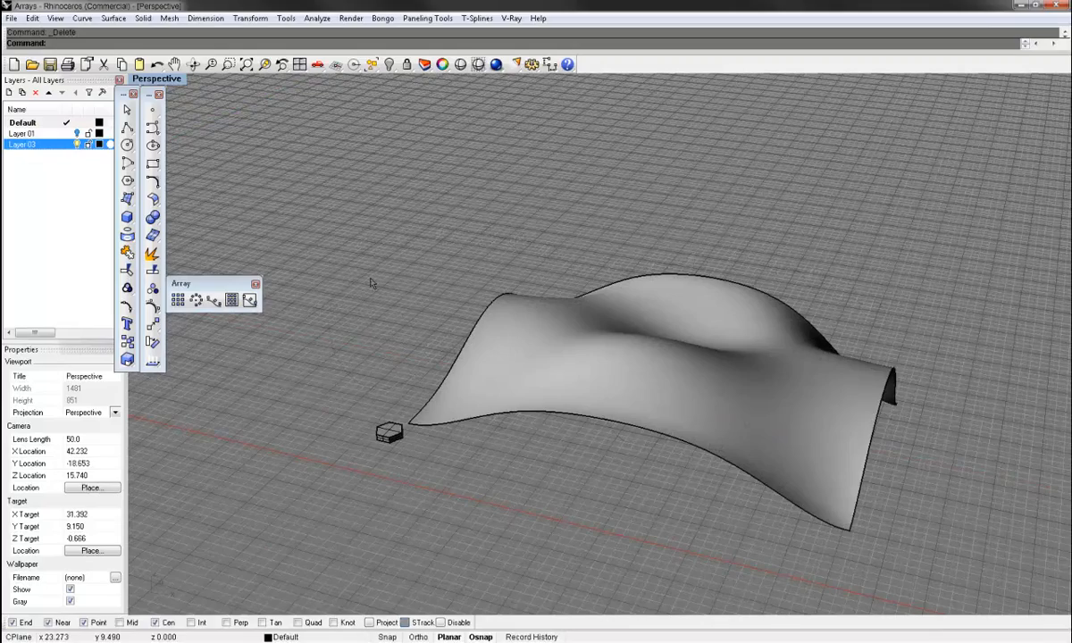
right_drag(630, 337, 610, 354)
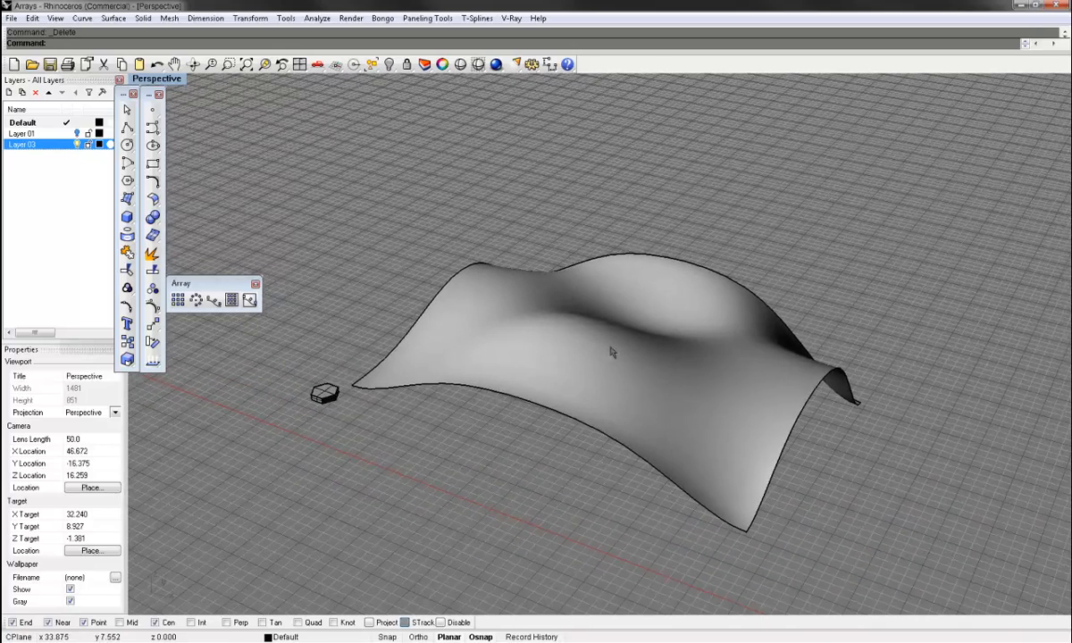
click(322, 391)
click(231, 301)
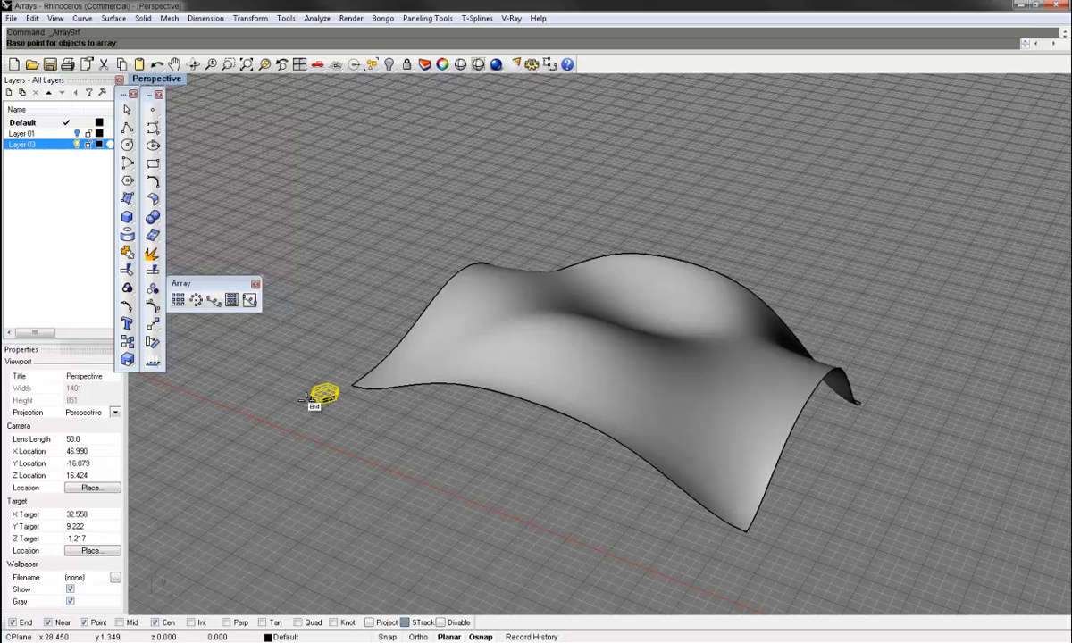
scroll(304, 398, up, 4)
click(315, 407)
scroll(313, 376, down, 4)
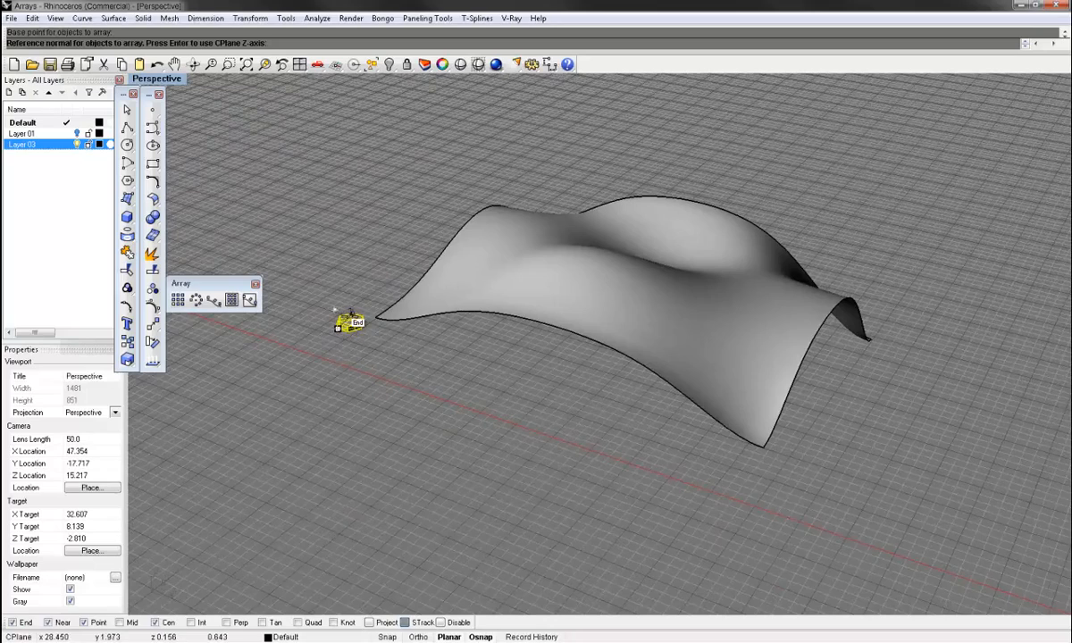
scroll(345, 318, up, 5)
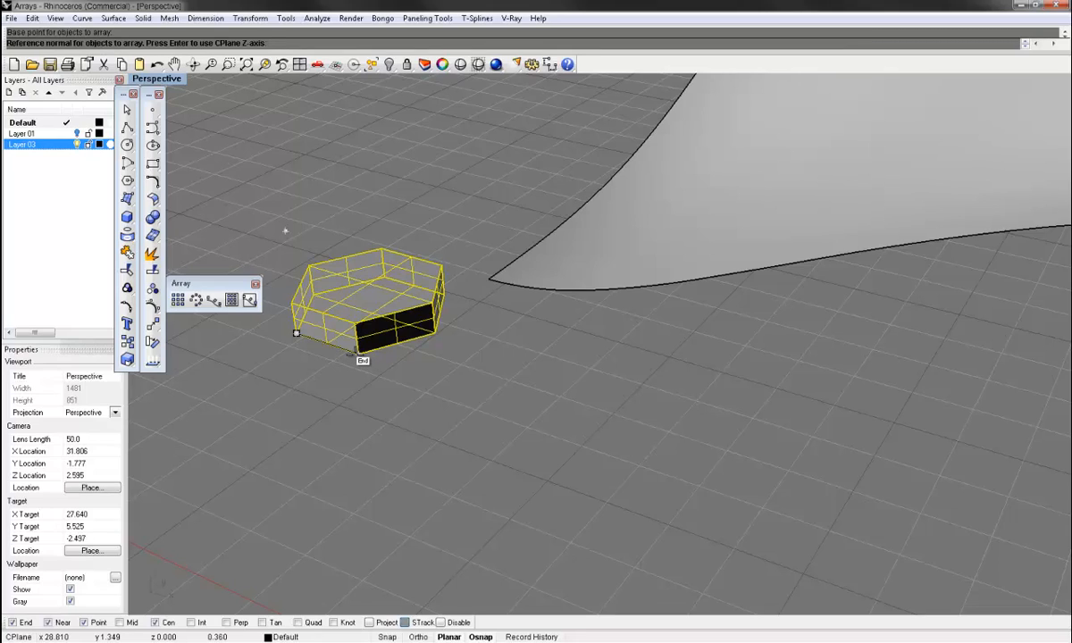
key(Return)
right_drag(454, 312, 454, 394)
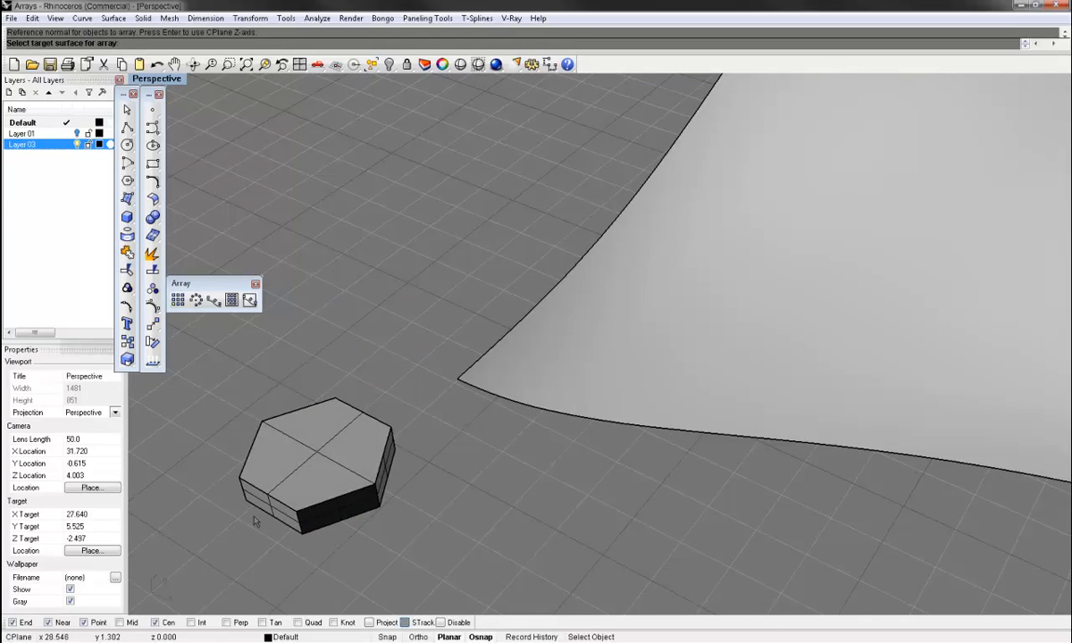
mouse_move(617, 426)
right_down()
mouse_move(607, 443)
mouse_move(799, 448)
mouse_move(716, 433)
mouse_move(727, 399)
mouse_move(313, 357)
right_up()
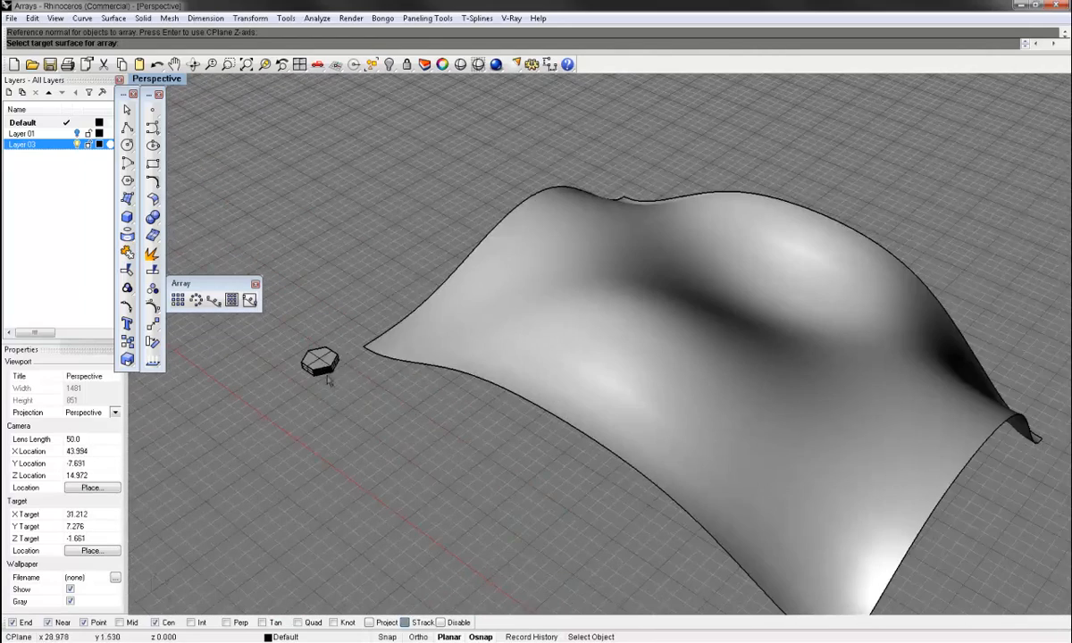
click(413, 333)
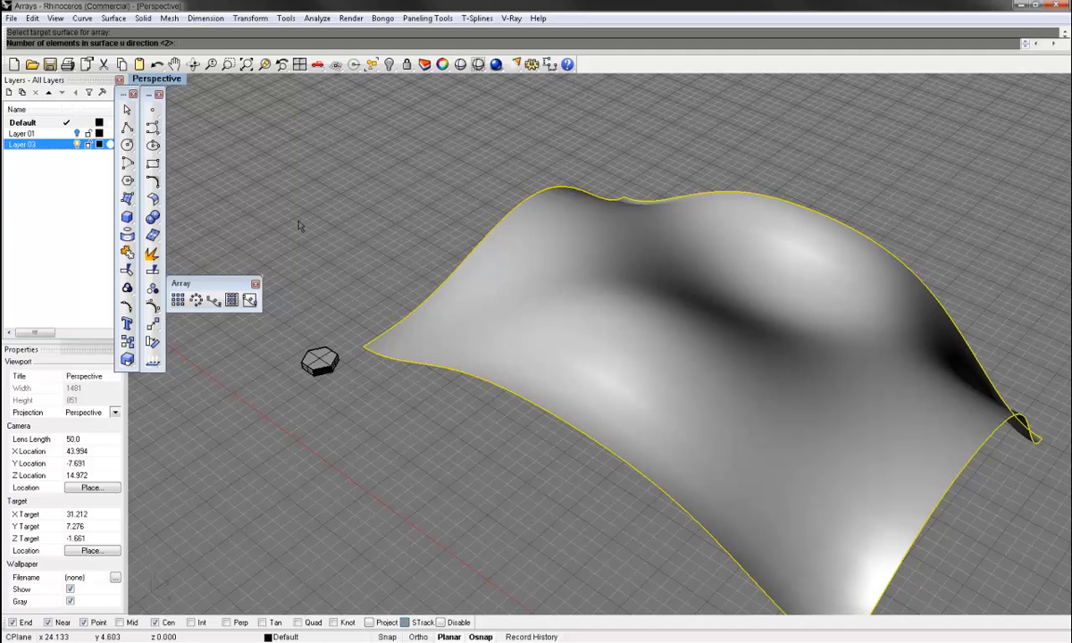
shift+right_drag(649, 341, 615, 292)
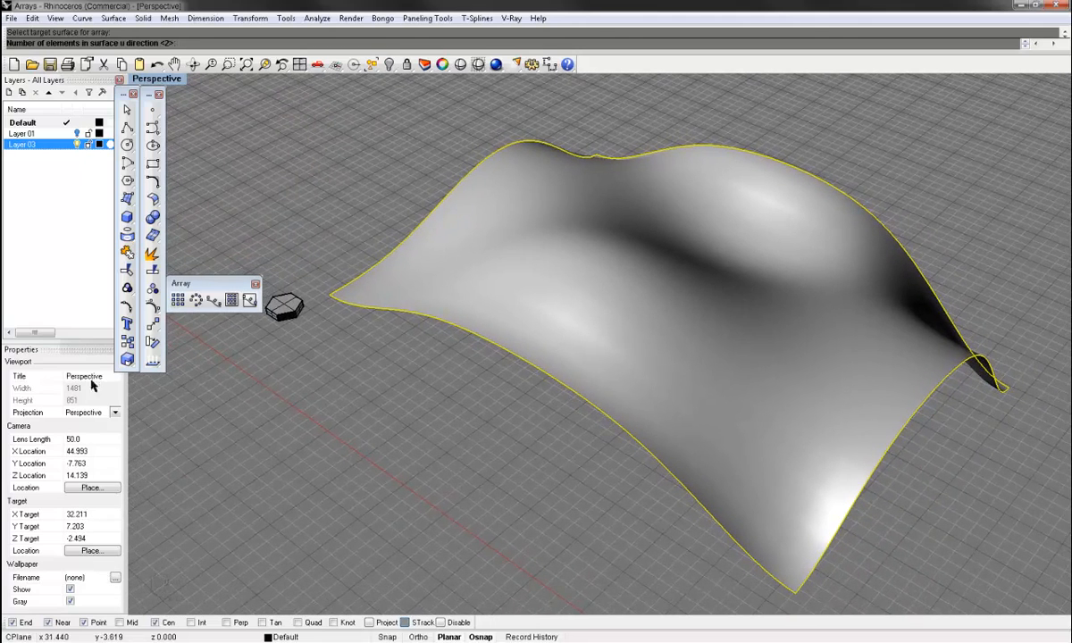
key(Escape)
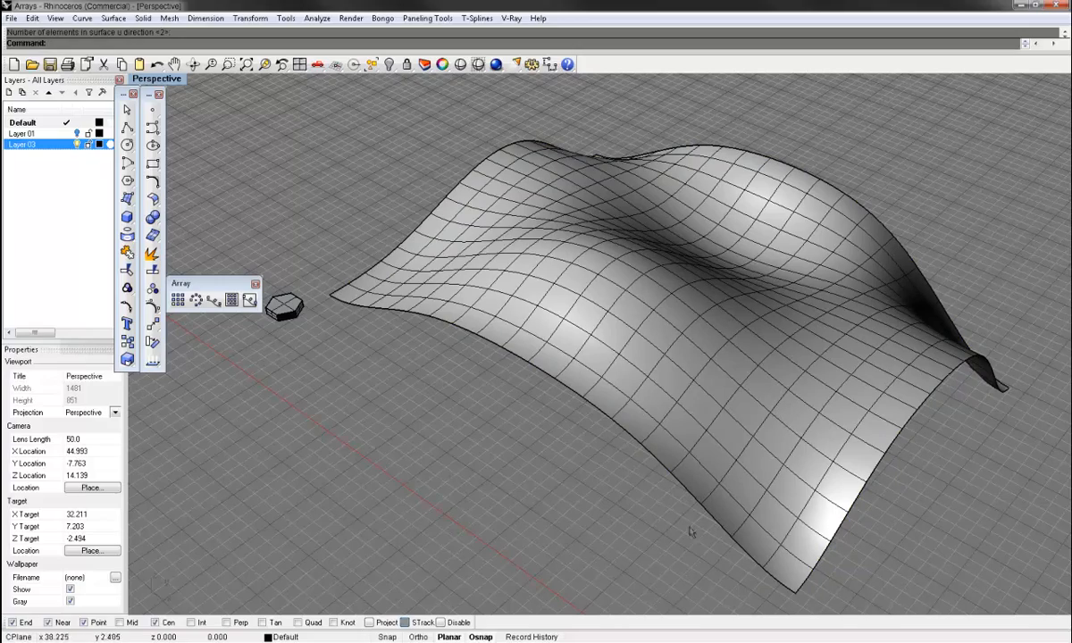
Try to array the hexagonal solid over the curved surface with 40 elements in the U direction and 3 in V
right_drag(480, 289, 857, 438)
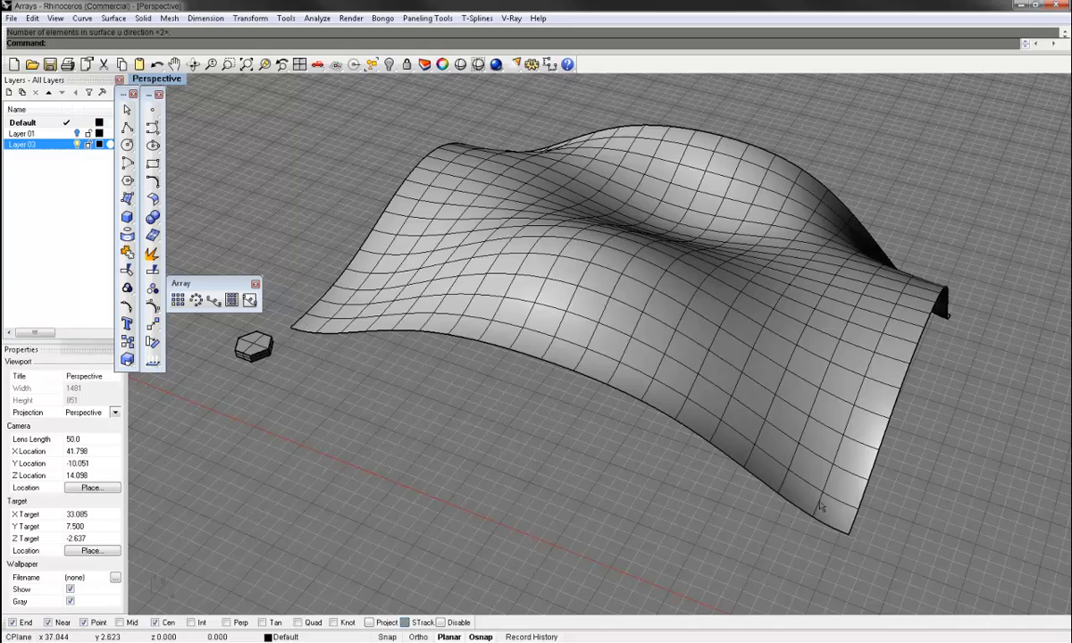
click(235, 300)
click(246, 357)
key(Return)
key(Return)
click(332, 291)
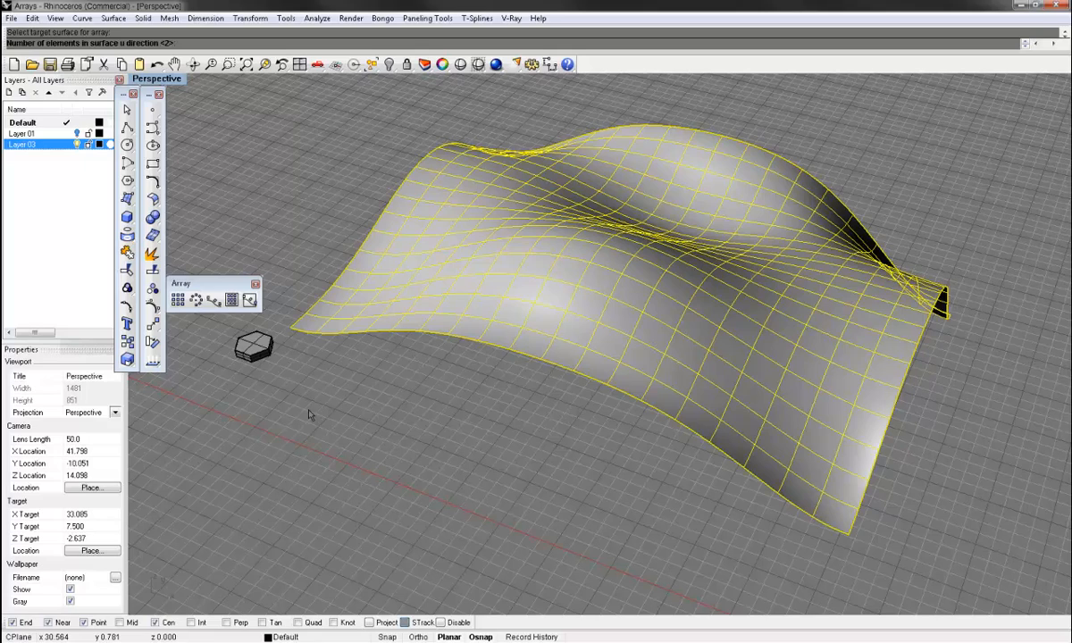
text(40)
key(Return)
key(Return)
right_drag(996, 440, 374, 334)
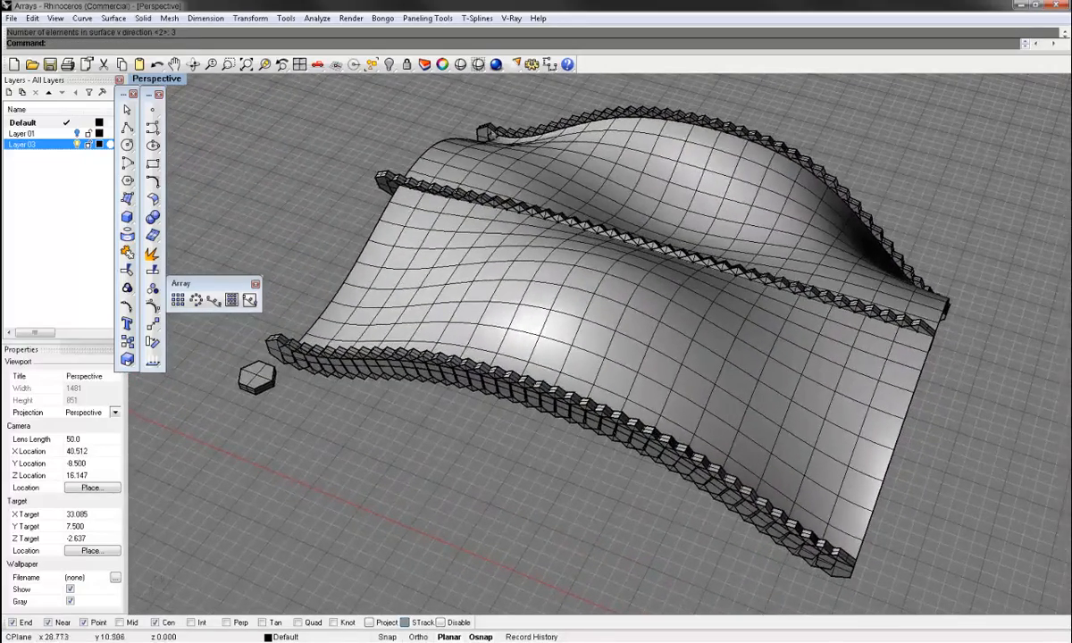
shift+right_drag(582, 246, 546, 247)
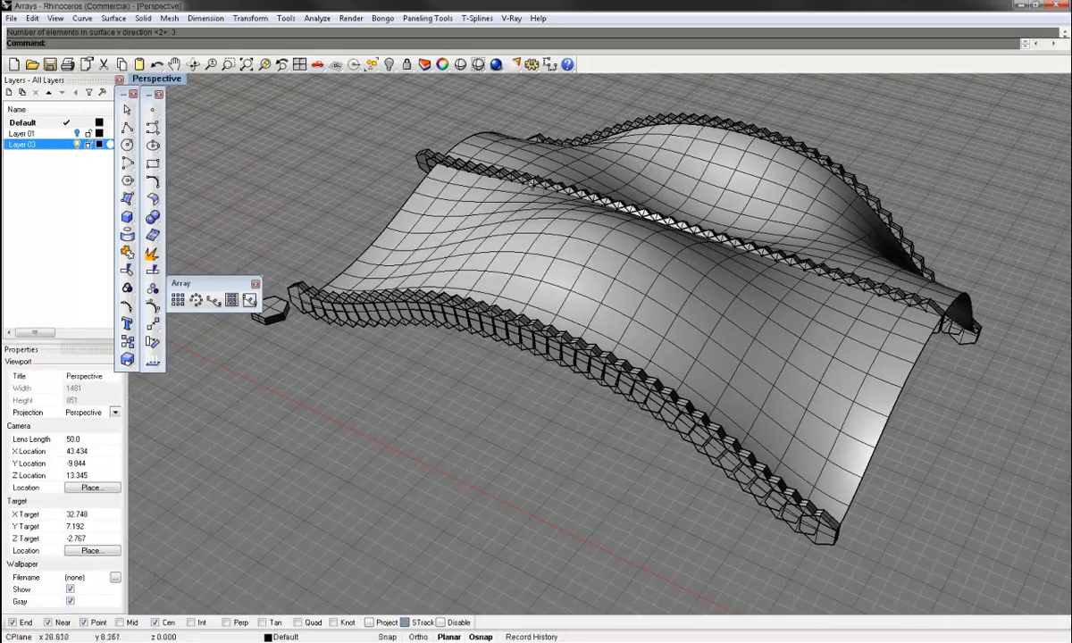
right_drag(829, 332, 425, 235)
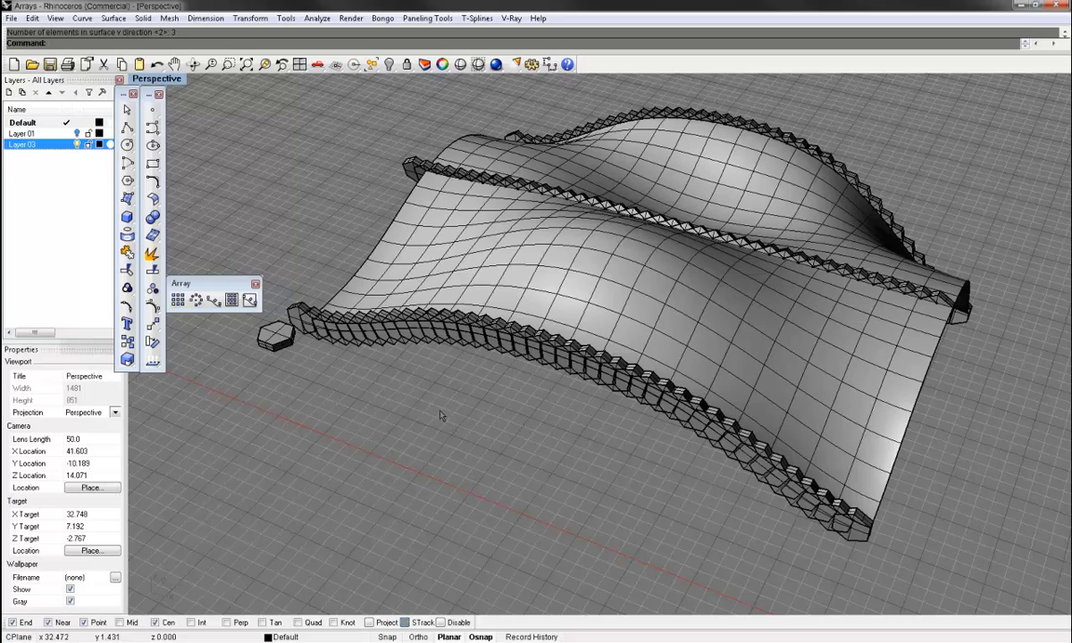
key(ctrl+z)
Array the hexagonal solid over the curved surface, using its lower corner as base point and the CPlane Z-axis as reference normal
click(275, 335)
key(Return)
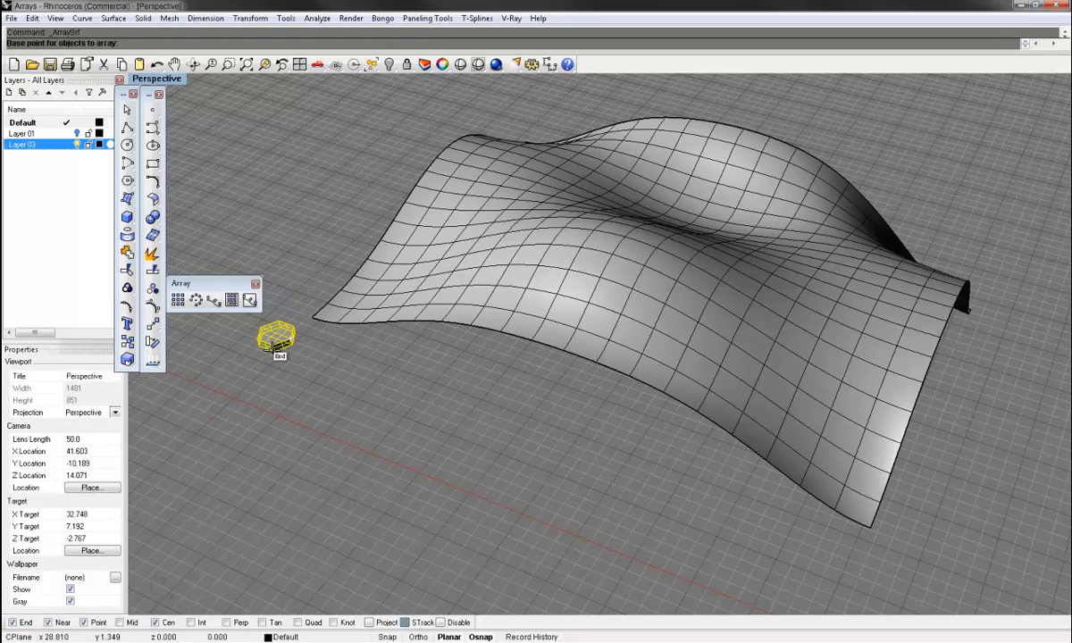
click(266, 352)
scroll(268, 338, up, 4)
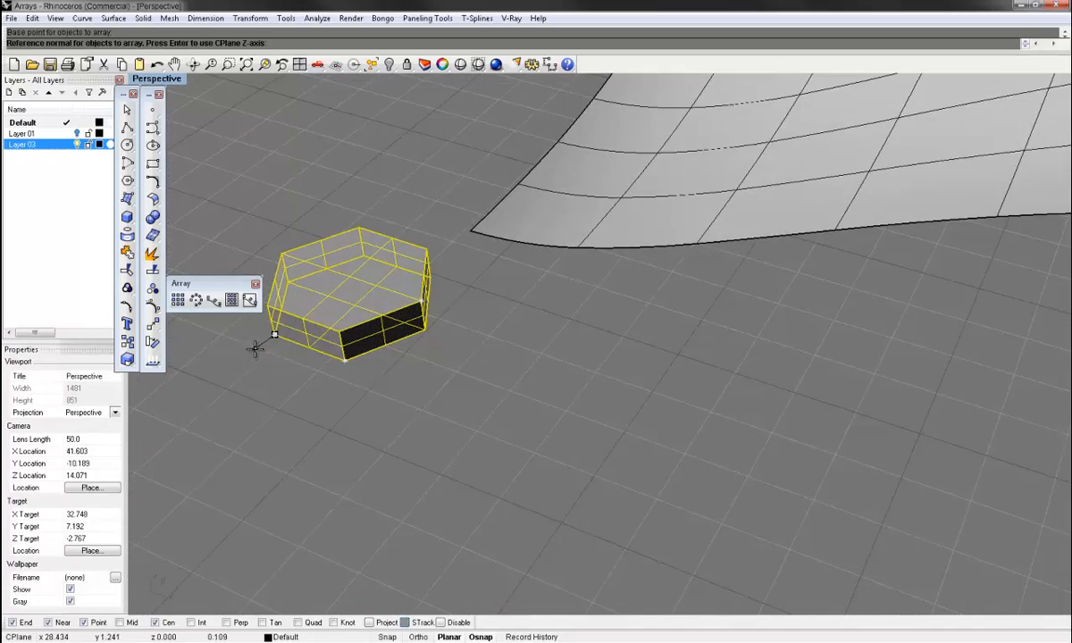
key(Return)
scroll(274, 334, down, 4)
click(429, 277)
shift+right_drag(418, 252, 338, 333)
key(Return)
key(Return)
right_drag(732, 313, 500, 303)
Delete the base surface beneath the arrayed hexagons
click(572, 339)
key(Delete)
right_drag(616, 384, 1023, 358)
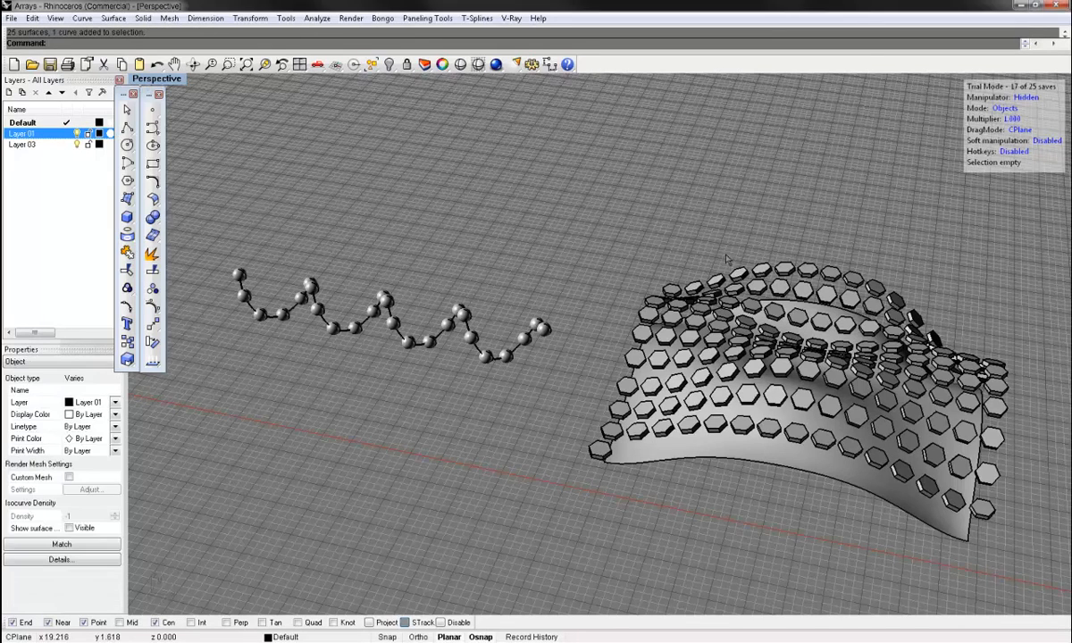
Select the curved surface together with its arrayed hexagons and clear the selection
drag(1023, 250, 589, 539)
click(625, 547)
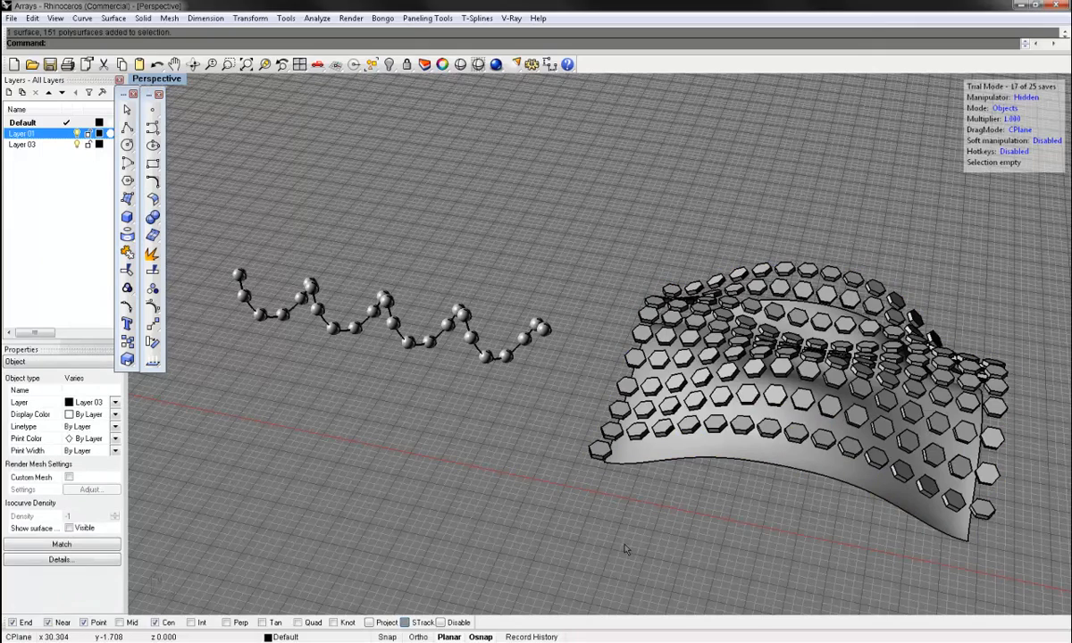